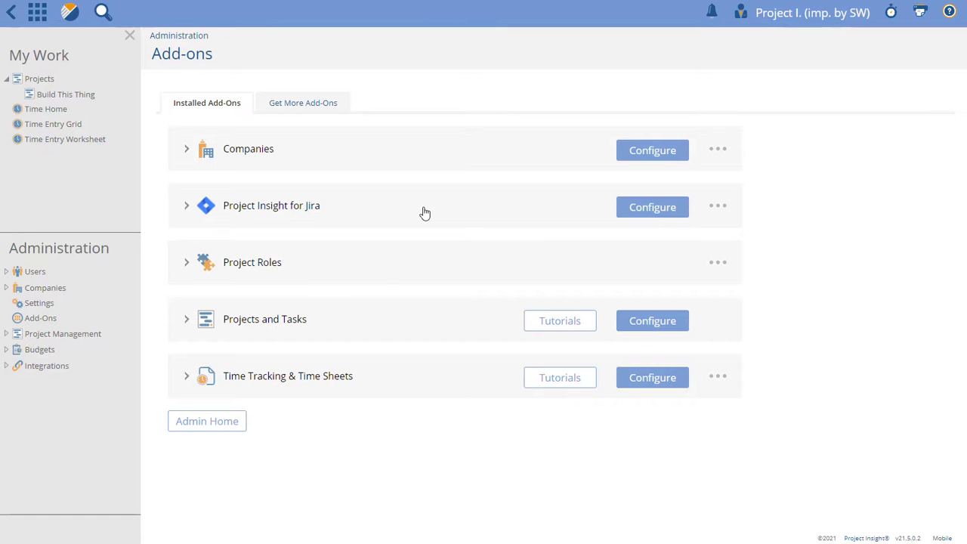
# Step: Open the configuration page of the Project Insight for Jira add-on
pyautogui.click(643, 207)
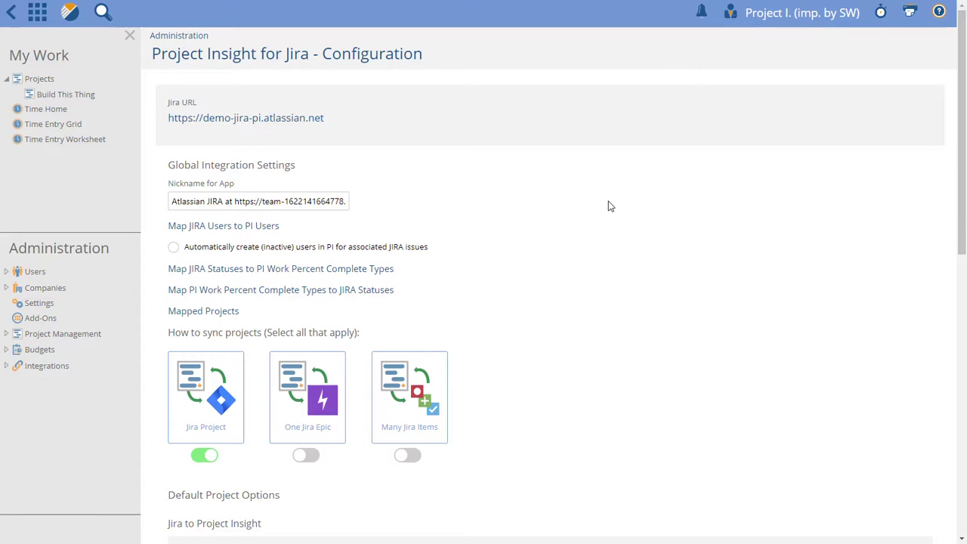
# Step: Enable syncing: Work Hours to Original Estimate, End Date to Due Date, Start Date to Start Date
pyautogui.scroll(-8, 608, 201)
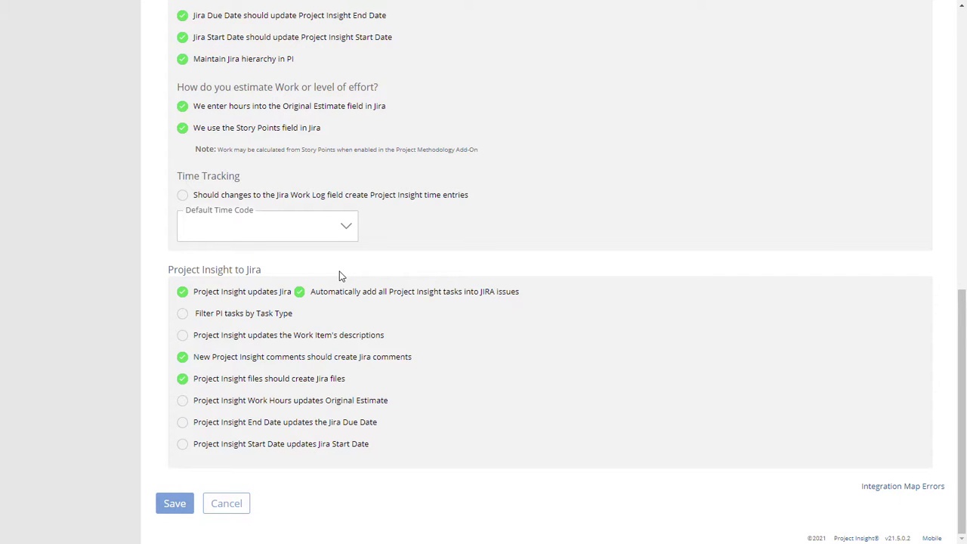
pyautogui.click(239, 405)
pyautogui.click(238, 427)
pyautogui.click(249, 447)
# Step: Save the Project Insight for Jira integration settings
pyautogui.click(176, 502)
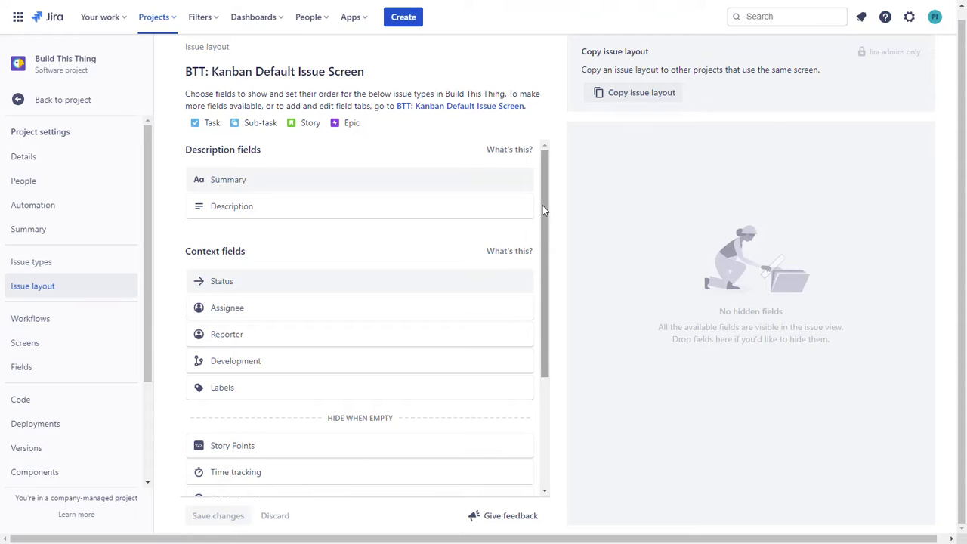
# Step: In Project settings > Issue layout, edit the Story/Epic/Task/Sub-task layout and review its fields
pyautogui.moveTo(546, 216); pyautogui.dragTo(546, 352)
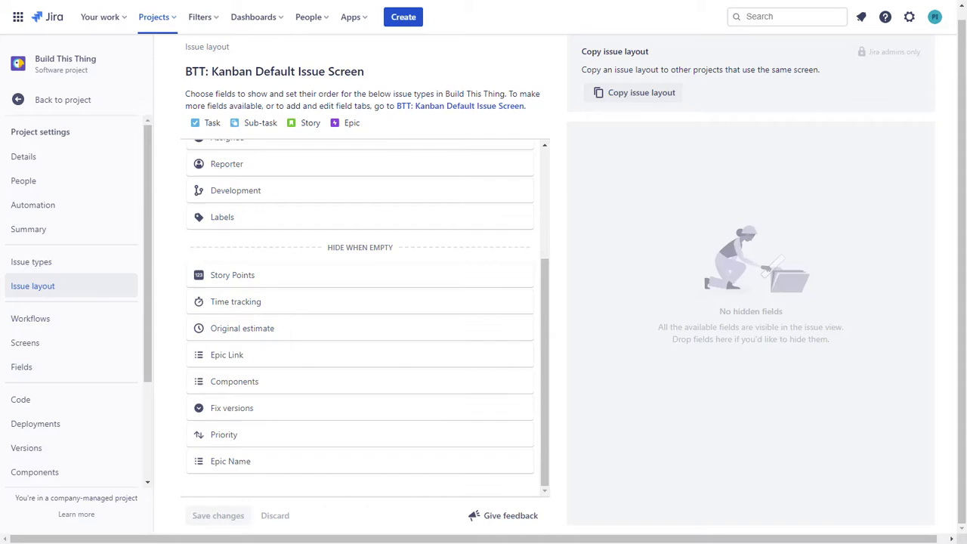
pyautogui.click(23, 156)
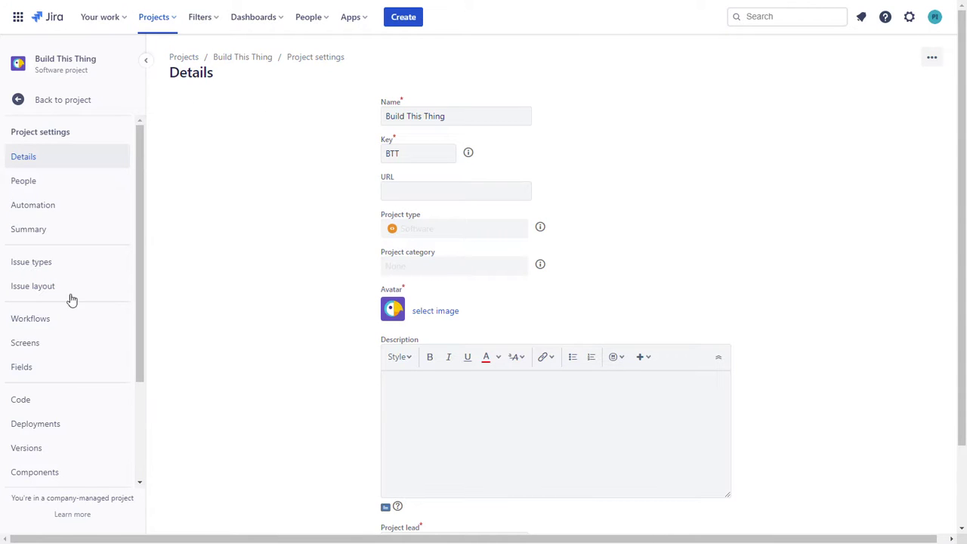
pyautogui.click(36, 290)
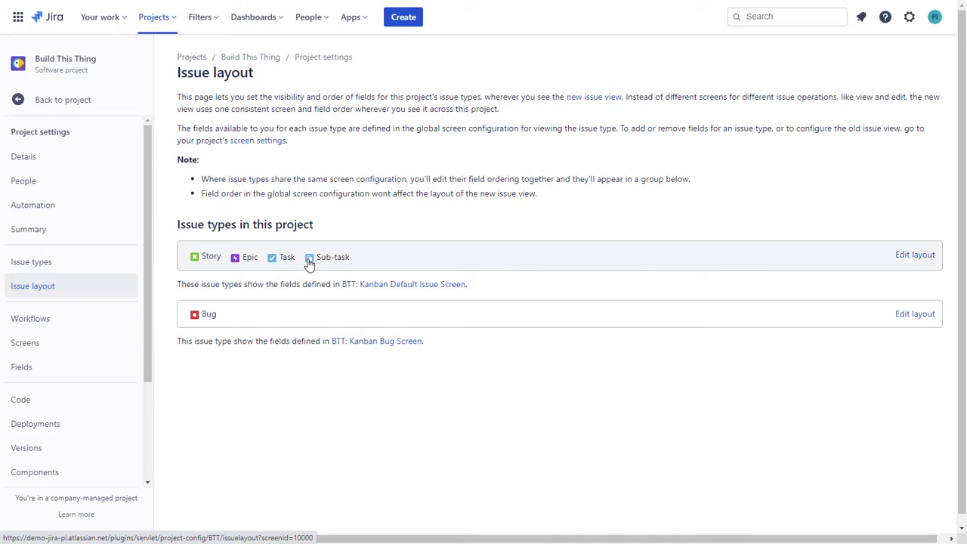
pyautogui.click(919, 256)
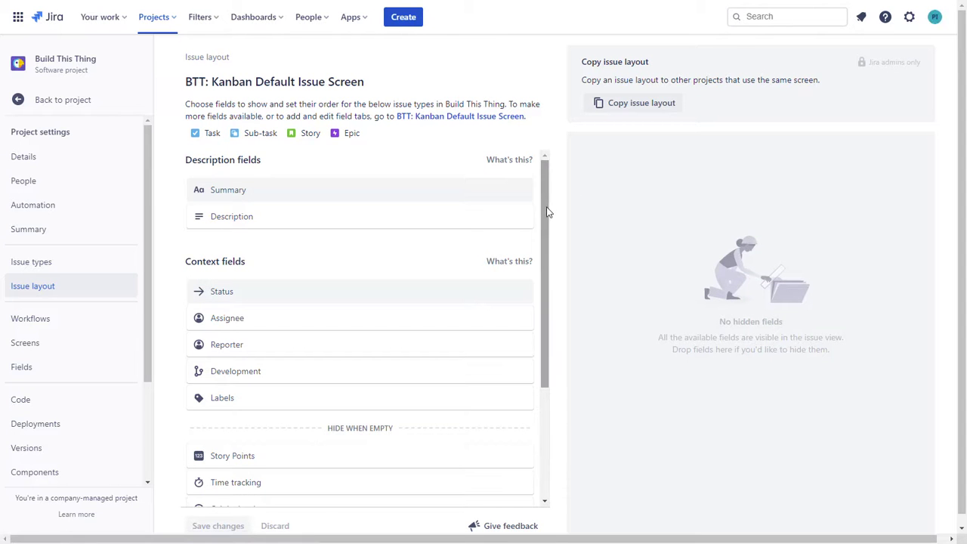
pyautogui.moveTo(546, 211); pyautogui.dragTo(557, 334)
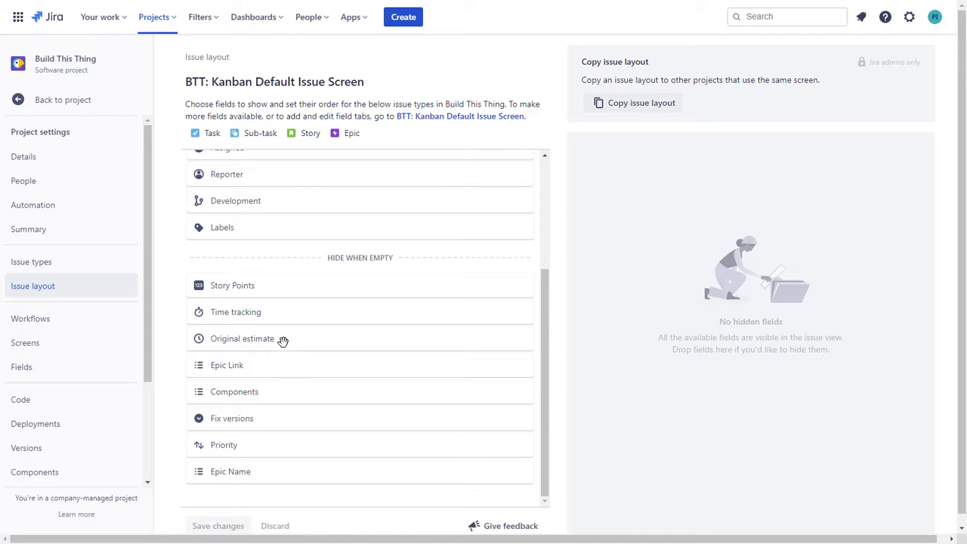
pyautogui.scroll(2, 281, 341)
pyautogui.scroll(-2, 281, 340)
pyautogui.scroll(3, 320, 470)
pyautogui.scroll(-3, 309, 309)
# Step: Add Start date, Due date and Time tracking to the default screen's Field Tab through Select Field
pyautogui.scroll(3, 526, 382)
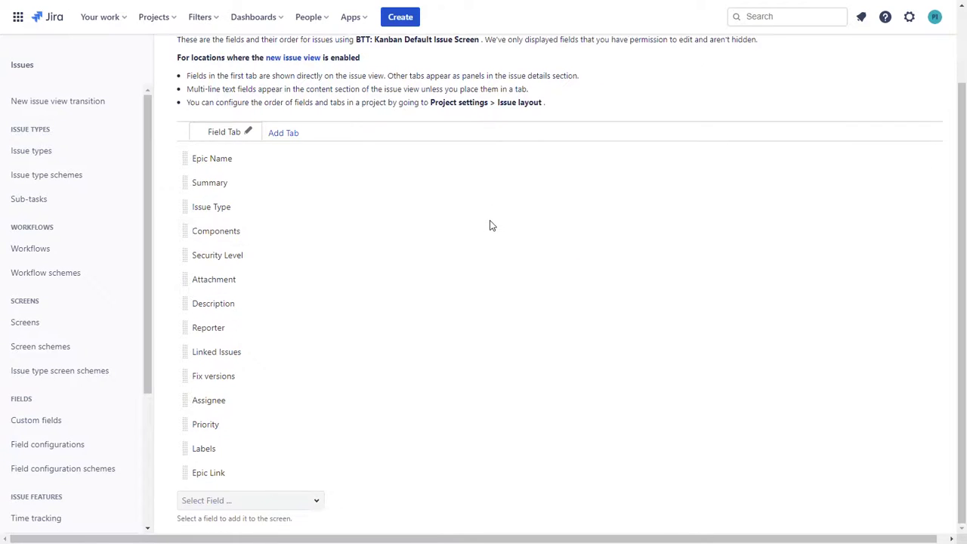
pyautogui.scroll(1, 453, 224)
pyautogui.scroll(-1, 234, 260)
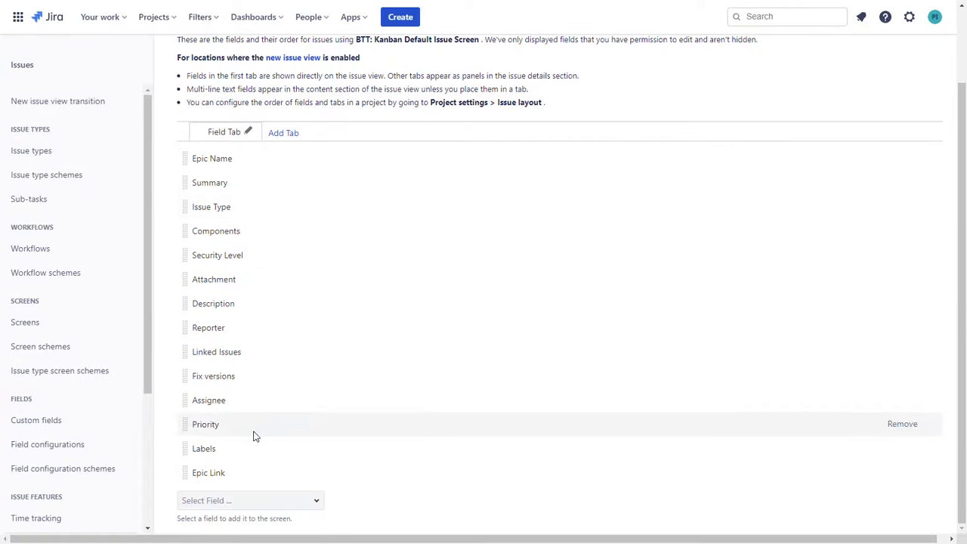
pyautogui.click(246, 499)
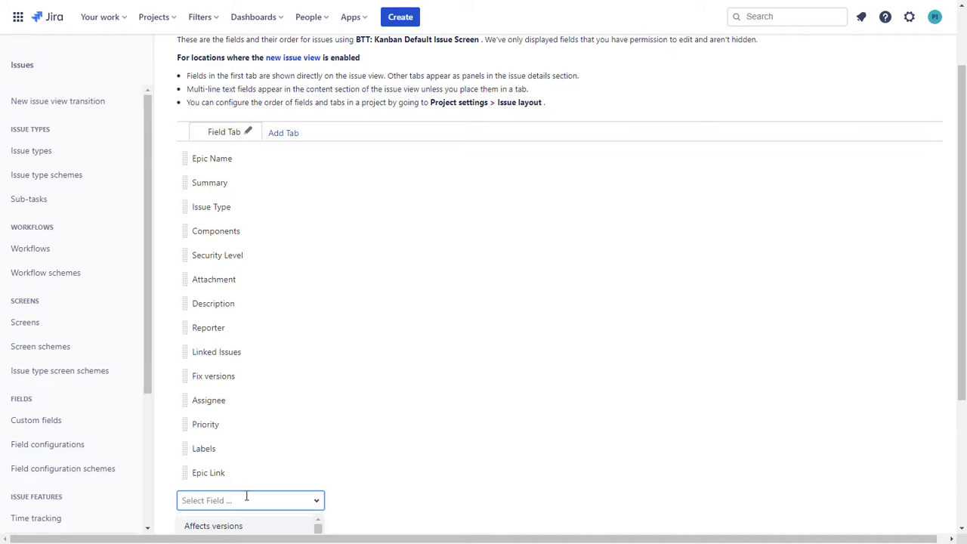
pyautogui.write('Star')
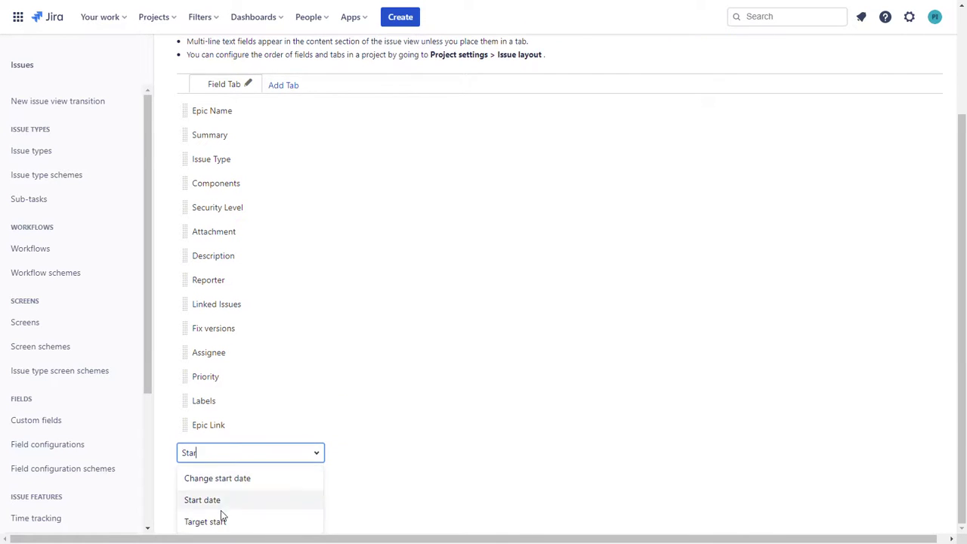
pyautogui.click(221, 500)
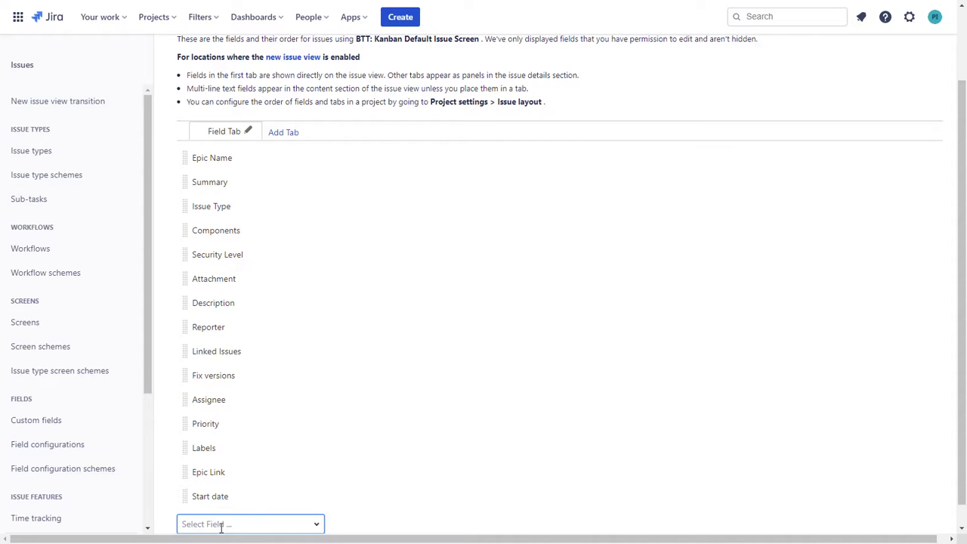
pyautogui.write('Due Date')
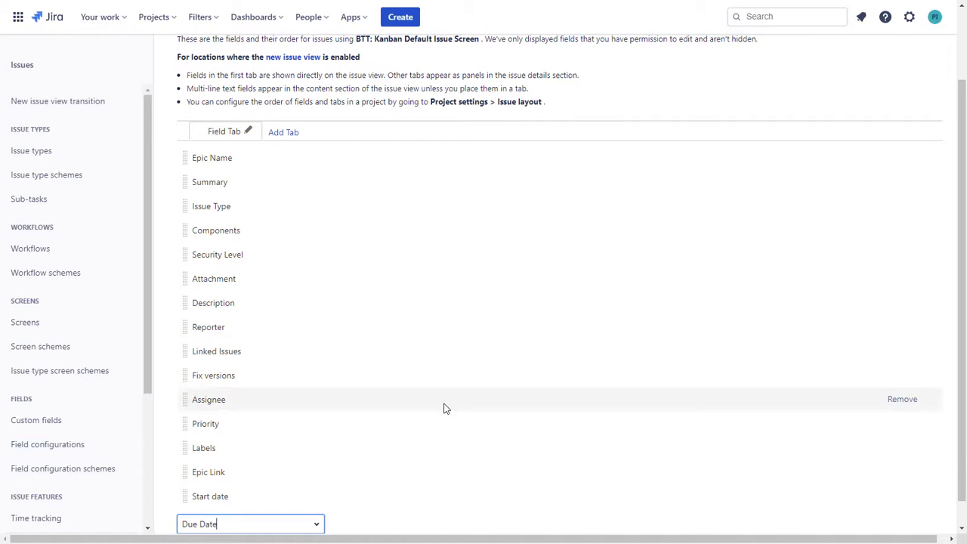
pyautogui.click(204, 519)
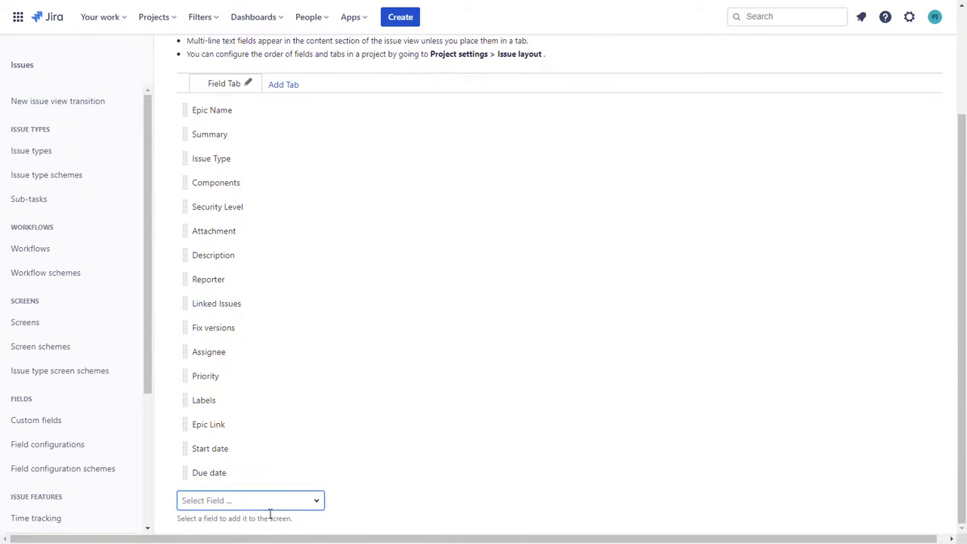
pyautogui.write('Time')
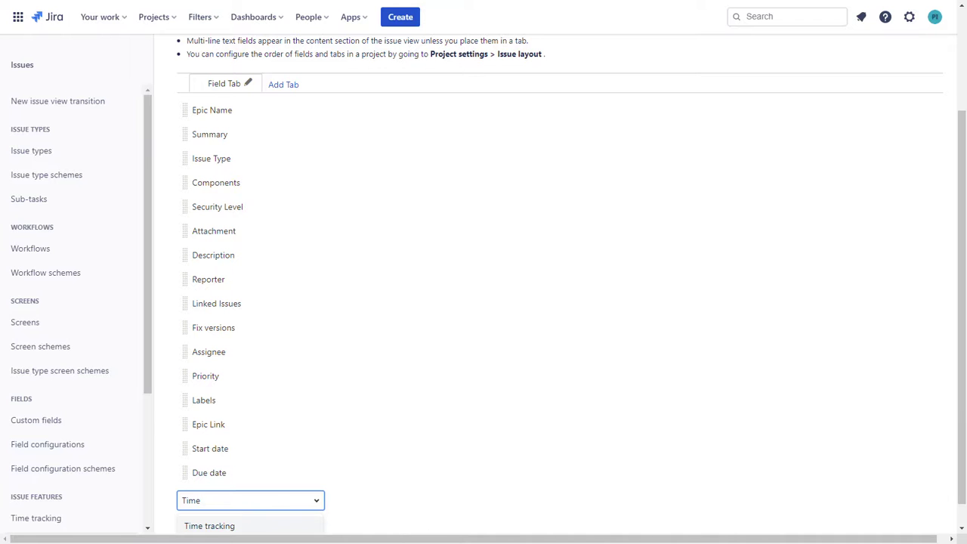
pyautogui.click(193, 525)
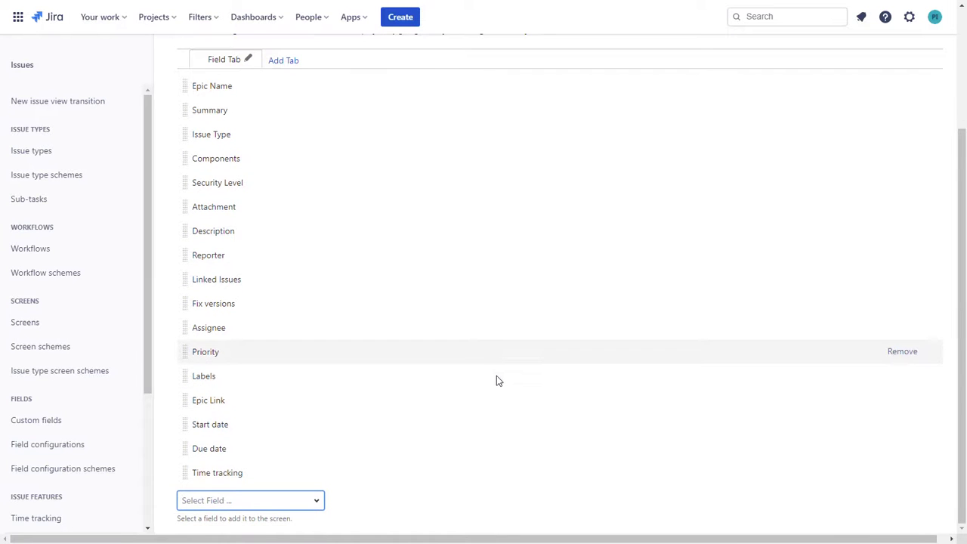
pyautogui.scroll(3, 496, 379)
pyautogui.scroll(-3, 497, 379)
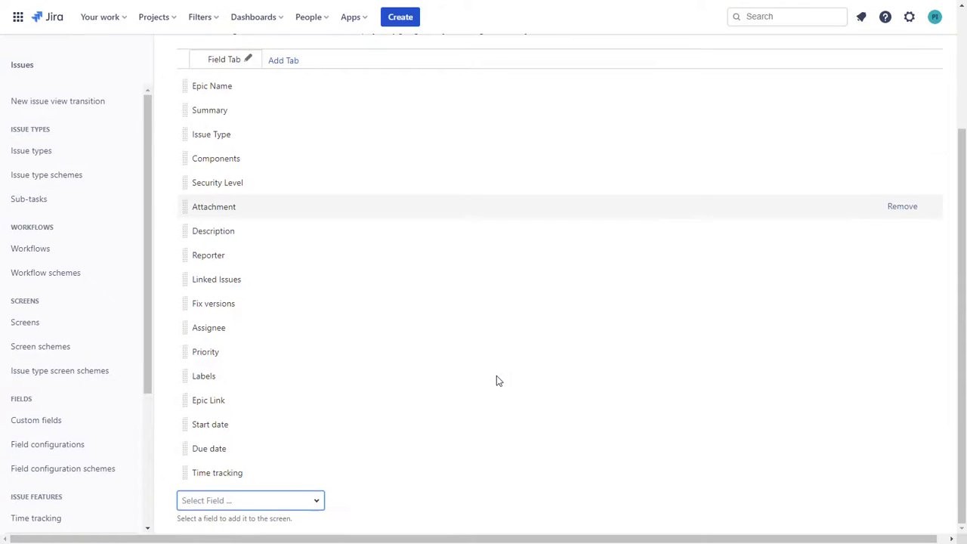
pyautogui.scroll(3, 496, 380)
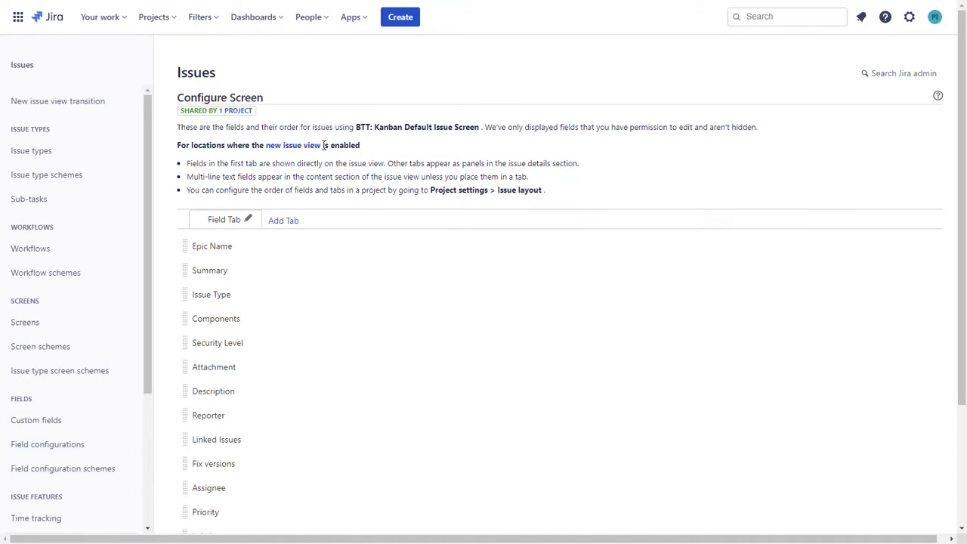
# Step: Confirm Start date and Due date appear in the default layout, then edit the Bug layout
pyautogui.hotkey('ctrl', 'w')
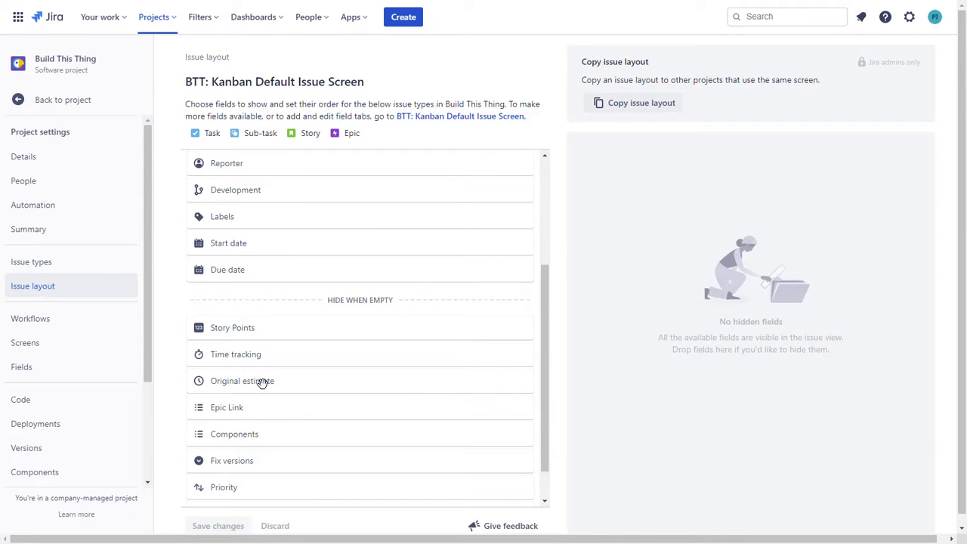
pyautogui.scroll(-1, 358, 402)
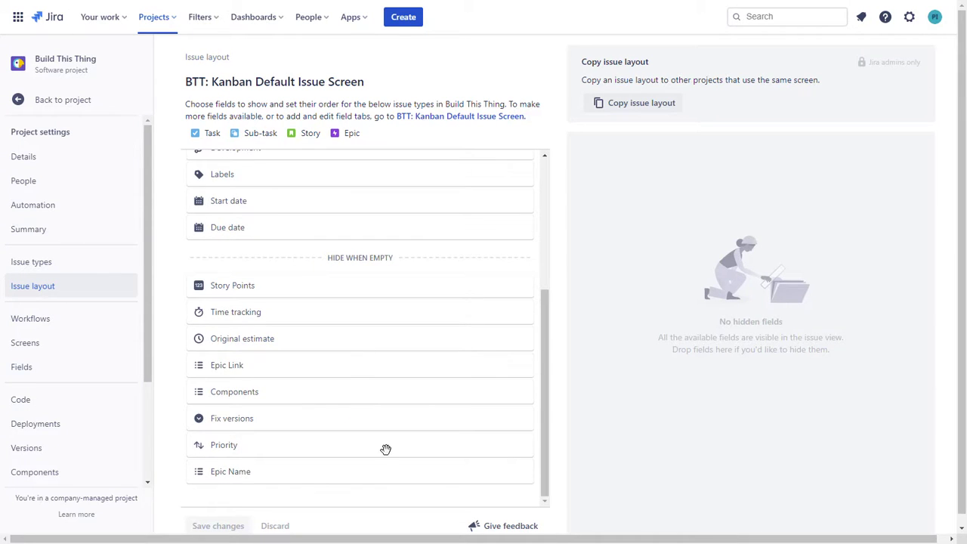
pyautogui.scroll(5, 385, 449)
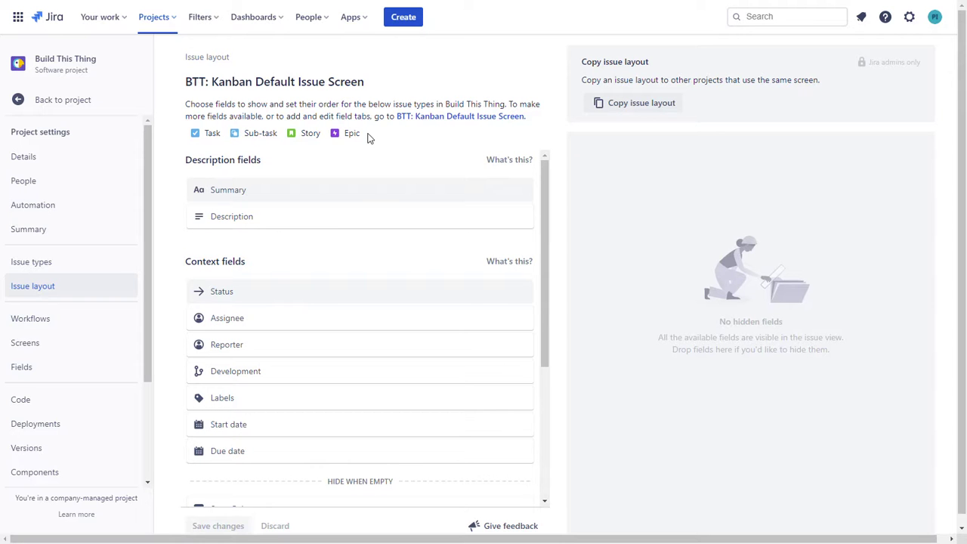
pyautogui.click(38, 292)
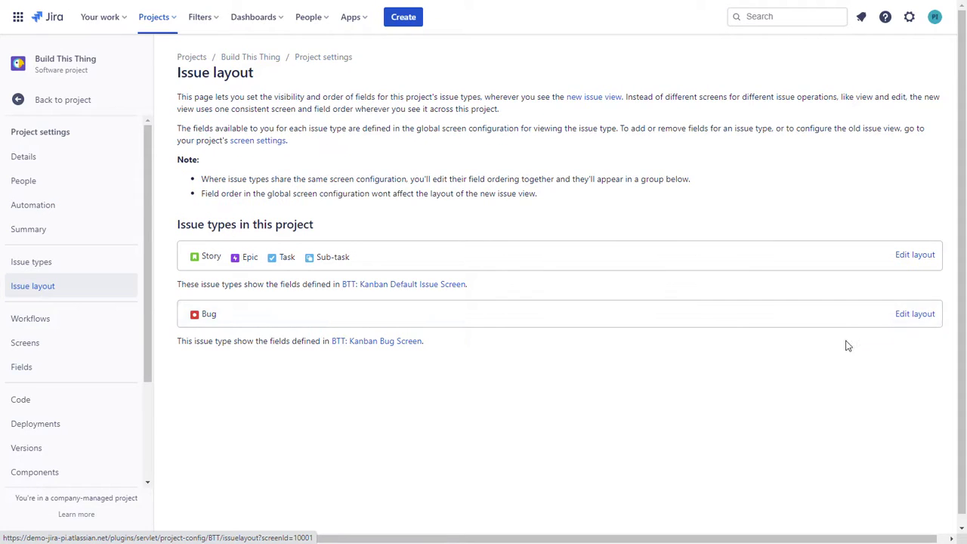
pyautogui.click(915, 313)
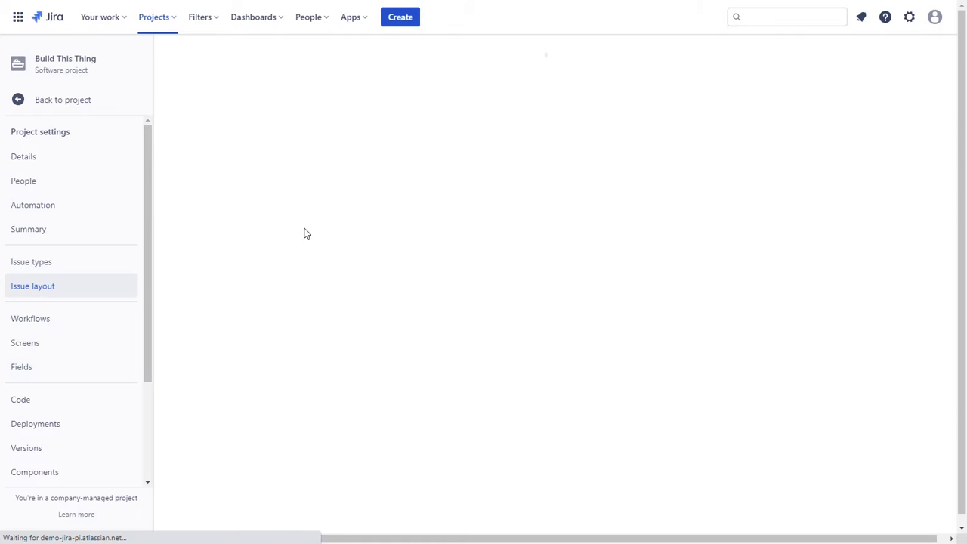
# Step: Scroll the BTT: Kanban Bug Screen field list showing Environment and Affects versions
pyautogui.scroll(-3, 303, 225)
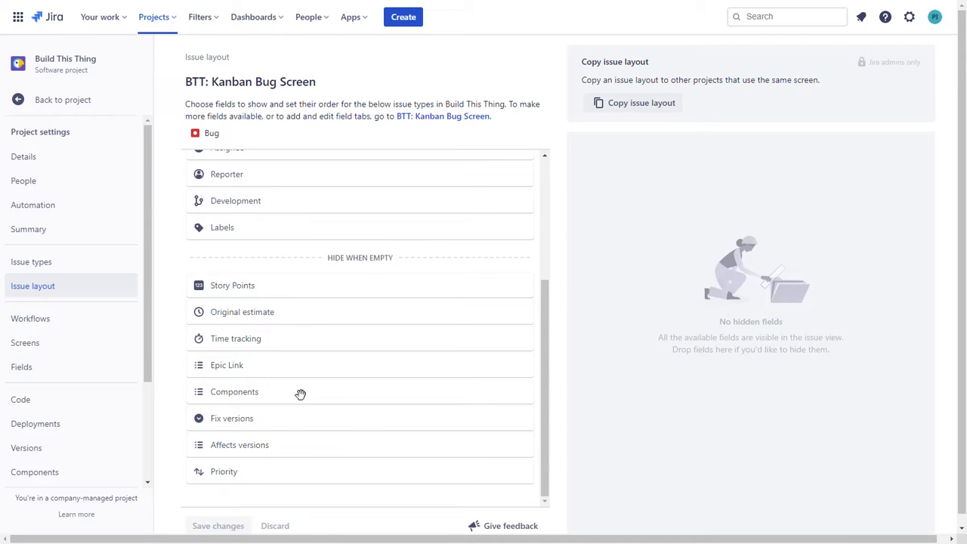
pyautogui.scroll(3, 307, 325)
pyautogui.scroll(5, 389, 358)
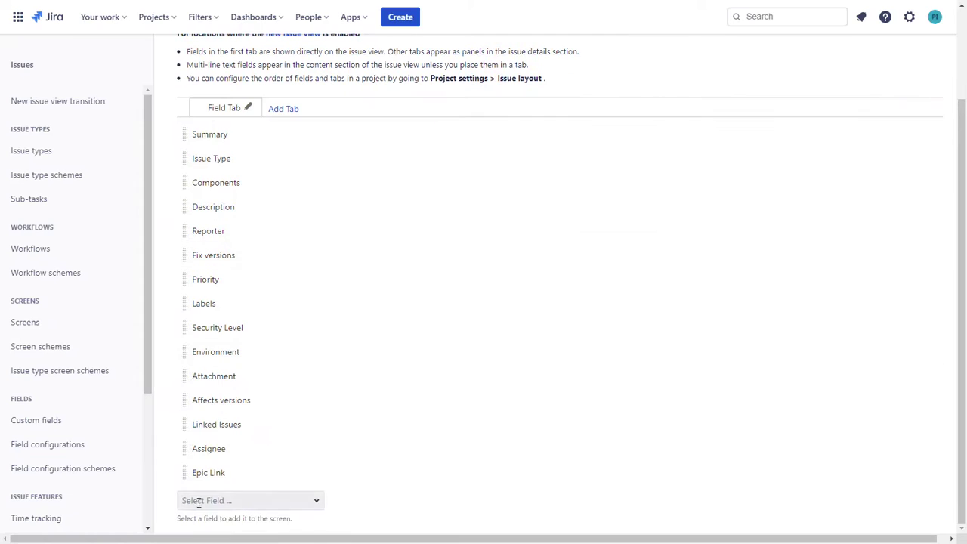
# Step: Add Start date, Due date and Time tracking to the BTT: Kanban Bug Screen's Field Tab
pyautogui.click(199, 502)
pyautogui.write('Start')
pyautogui.scroll(-1, 314, 496)
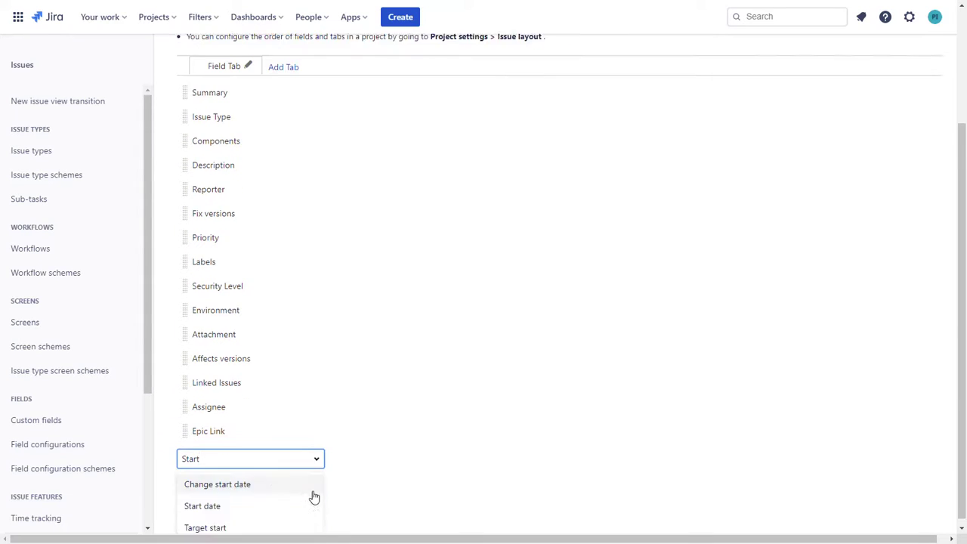
pyautogui.click(219, 498)
pyautogui.moveTo(222, 496); pyautogui.dragTo(276, 483)
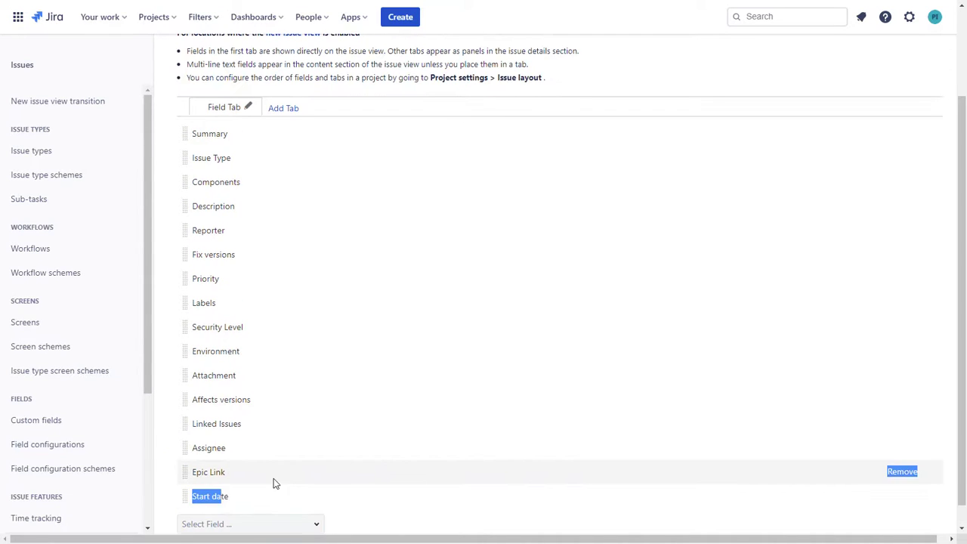
pyautogui.scroll(-1, 246, 492)
pyautogui.click(242, 496)
pyautogui.write('Due')
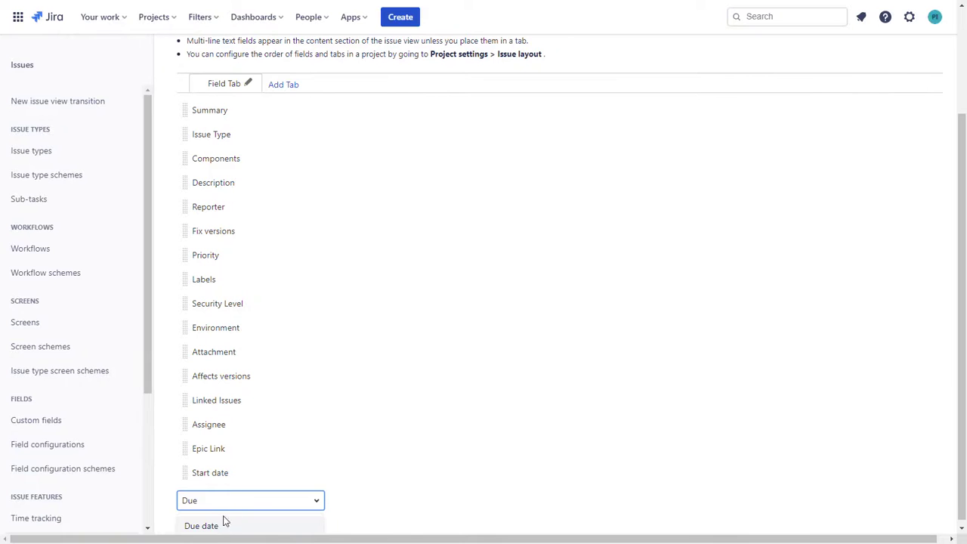
pyautogui.click(223, 520)
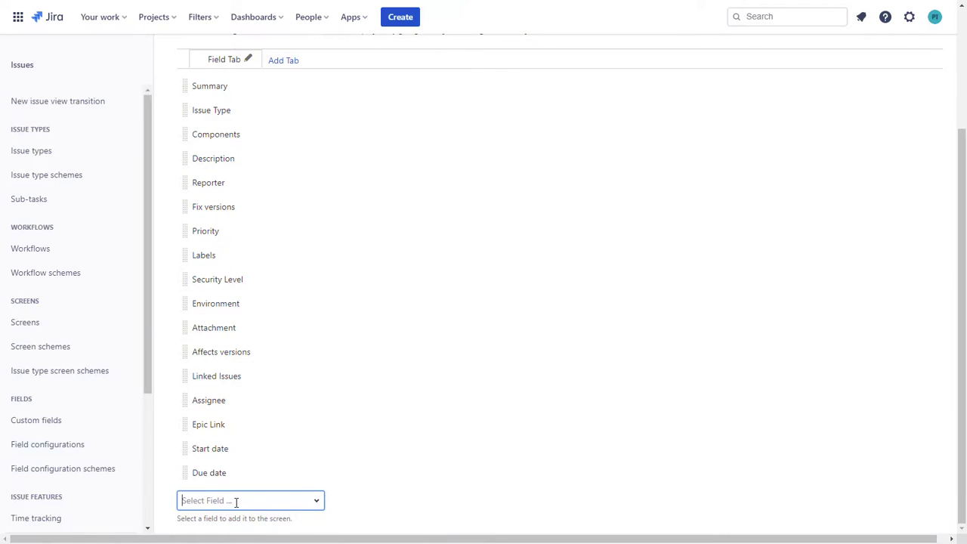
pyautogui.write('Ti')
pyautogui.click(210, 525)
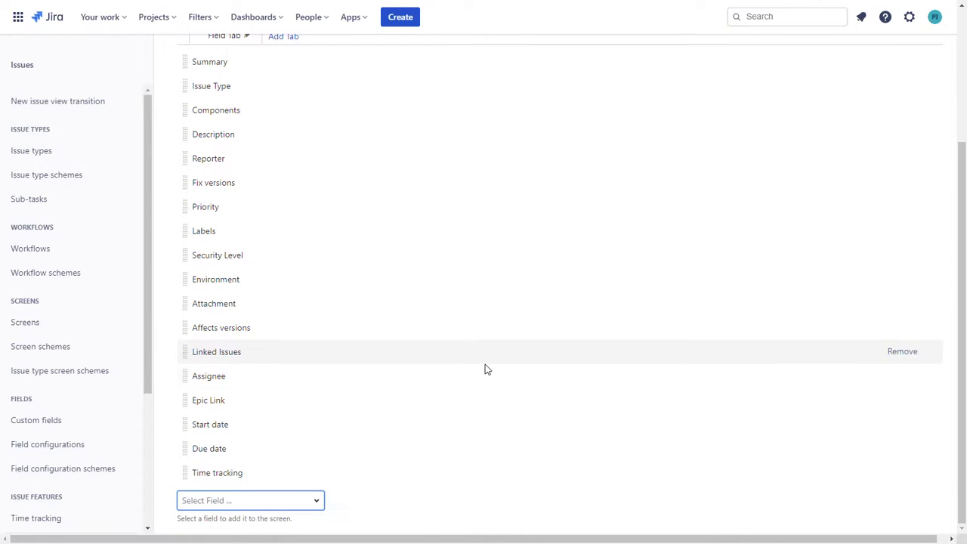
pyautogui.scroll(3, 485, 364)
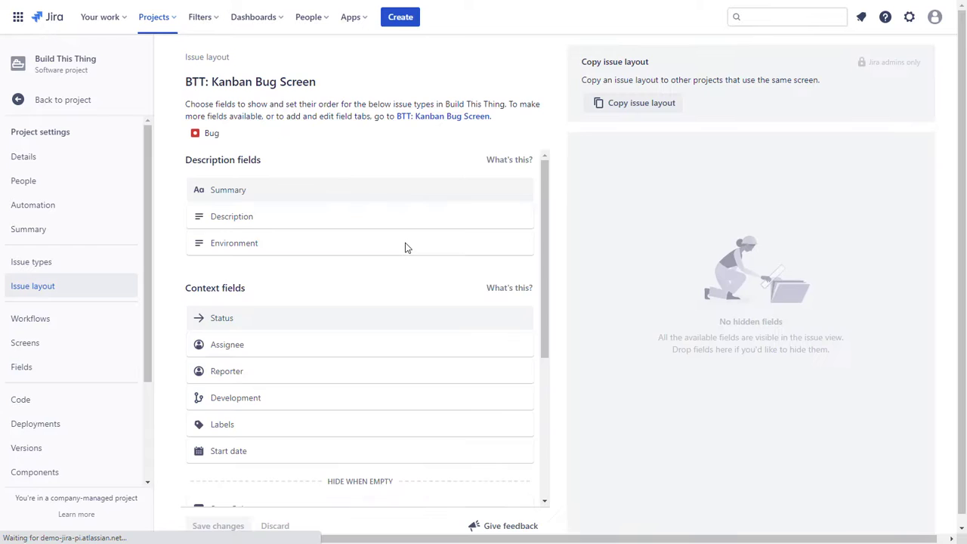
# Step: Scroll the refreshed Bug layout to confirm Start date, Time tracking and Due date are listed
pyautogui.scroll(-3, 312, 277)
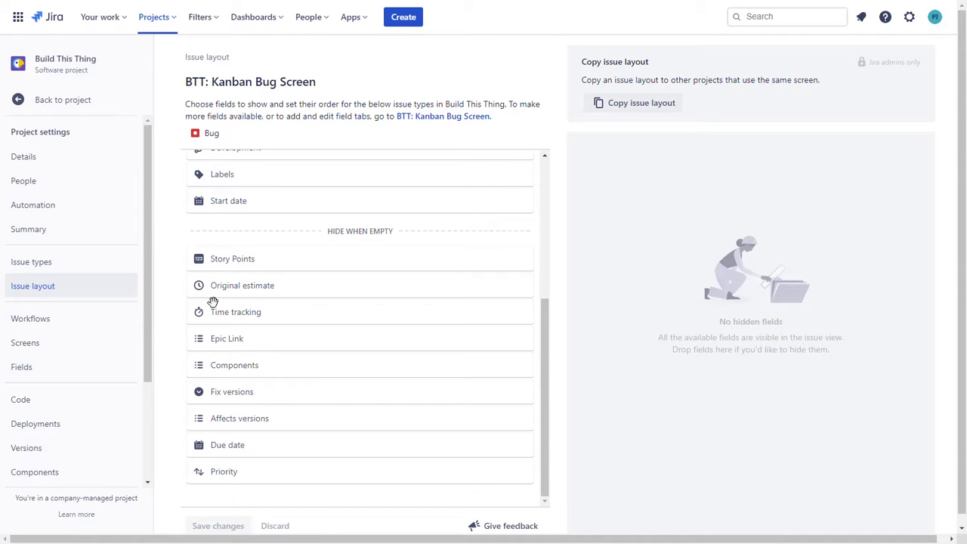
pyautogui.scroll(5, 390, 291)
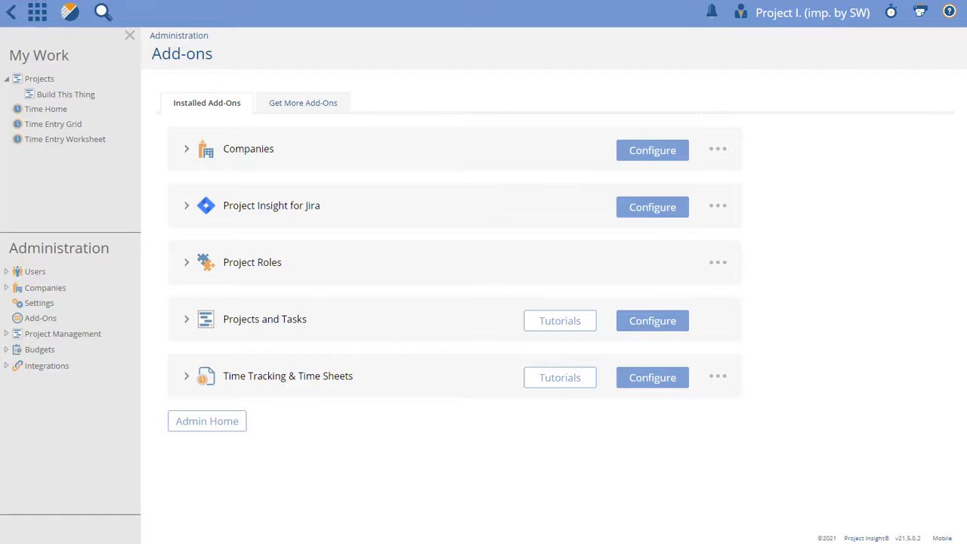
# Step: Open the Atlassian JIRA integration settings of the Build This Thing project
pyautogui.click(43, 14)
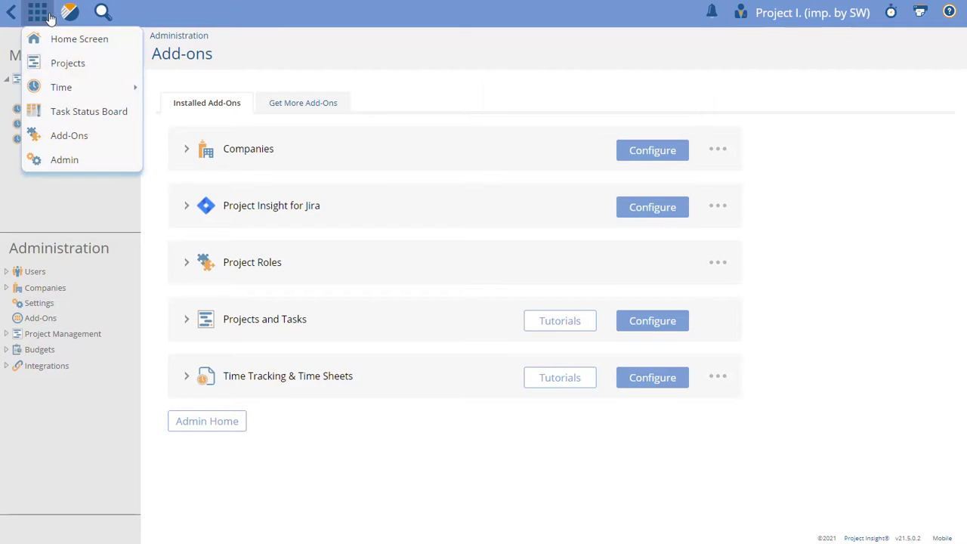
pyautogui.click(66, 66)
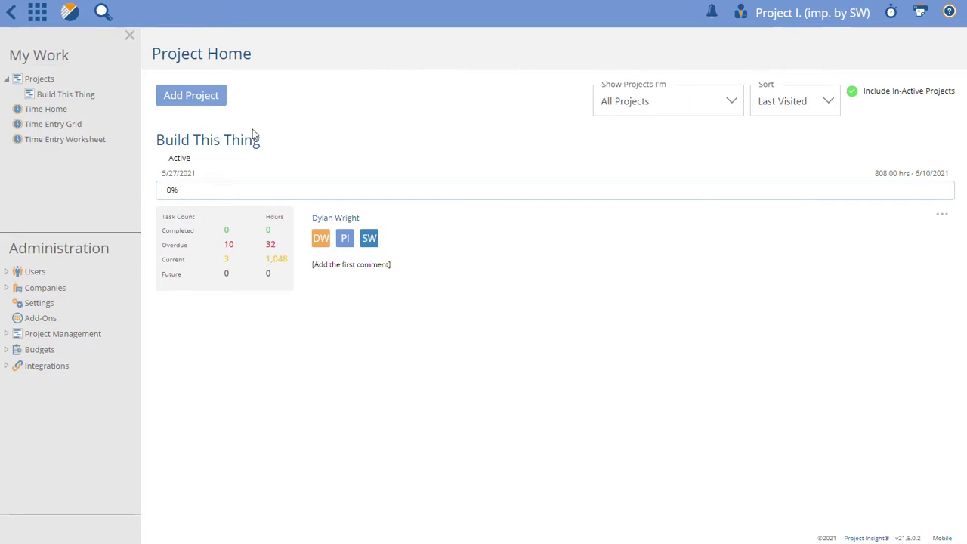
pyautogui.click(230, 140)
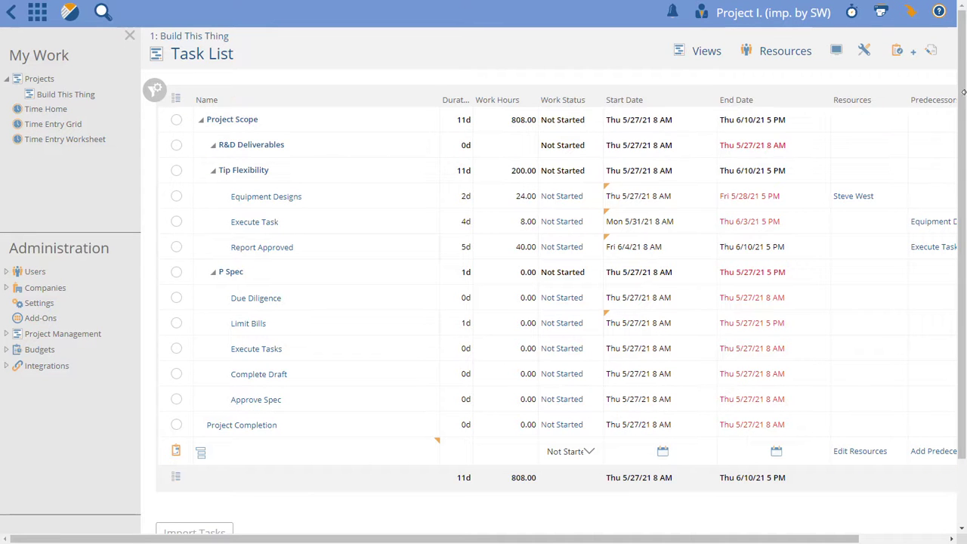
pyautogui.moveTo(928, 56)
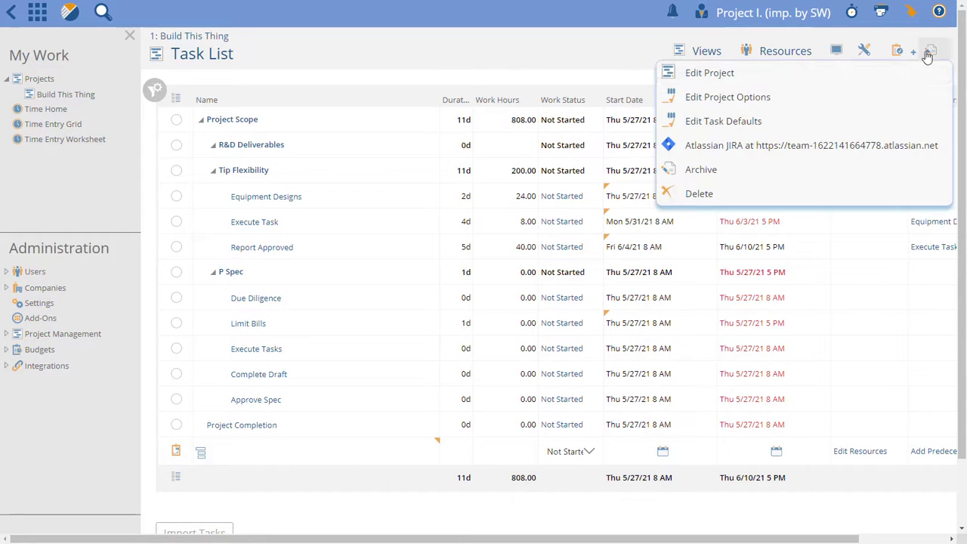
pyautogui.click(779, 148)
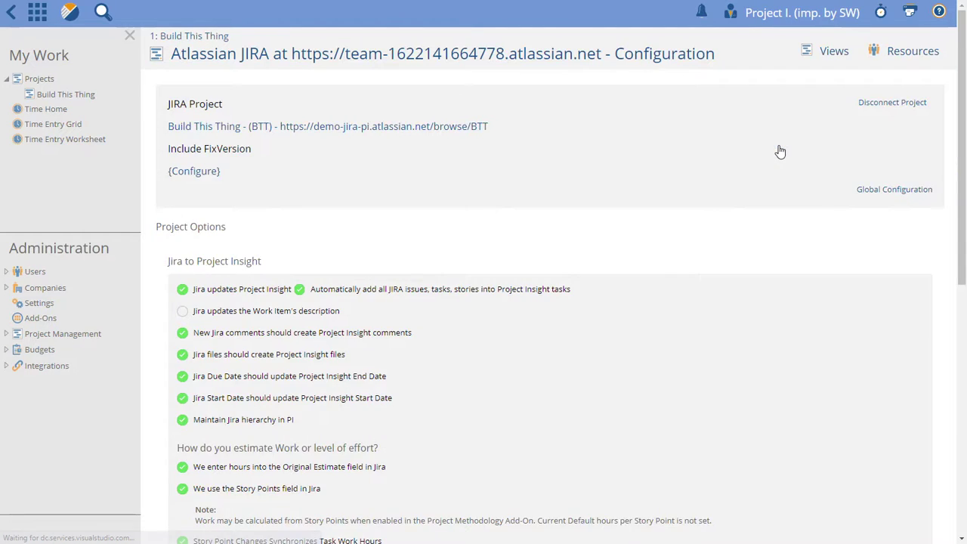
# Step: Retry the Original Estimate, Due Date and Start Date sync errors, then save
pyautogui.scroll(-6, 571, 149)
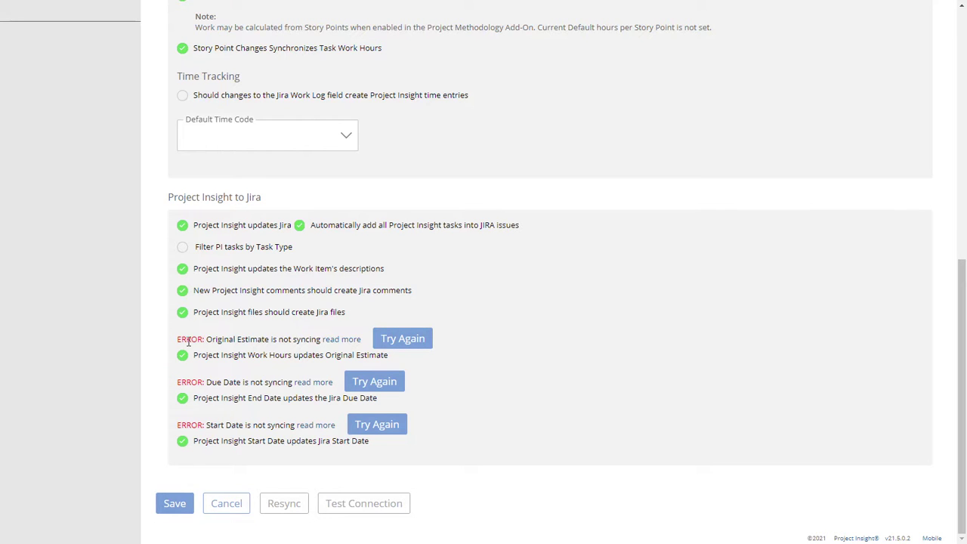
pyautogui.click(412, 339)
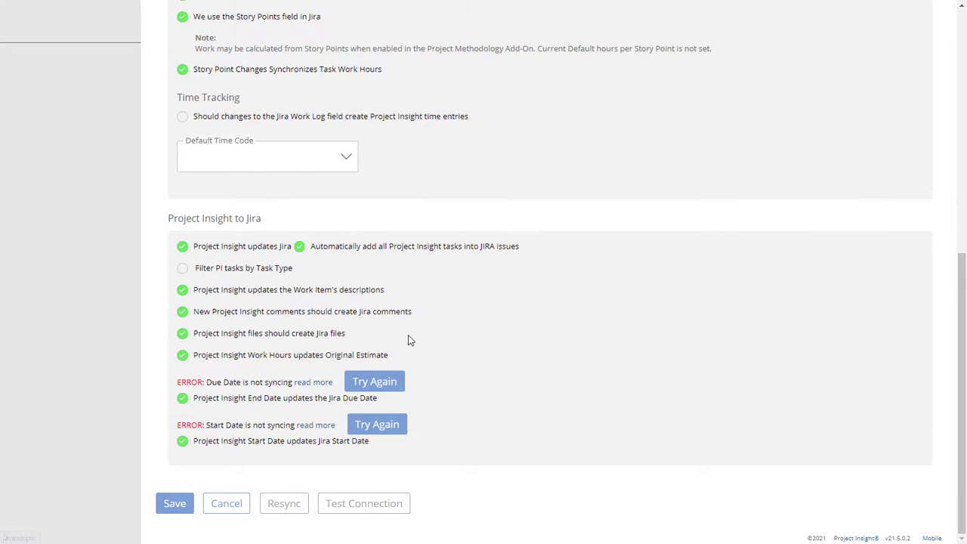
pyautogui.click(385, 382)
pyautogui.click(374, 424)
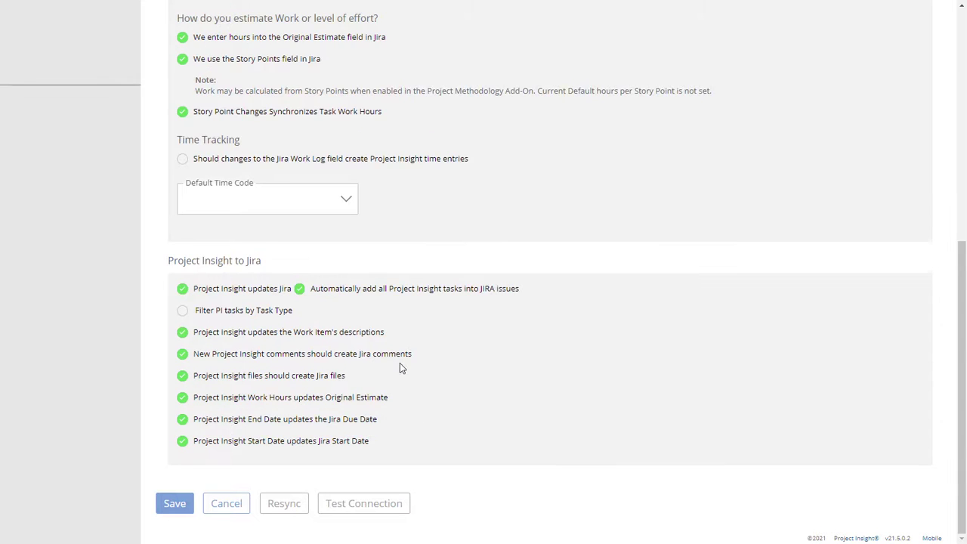
pyautogui.click(184, 496)
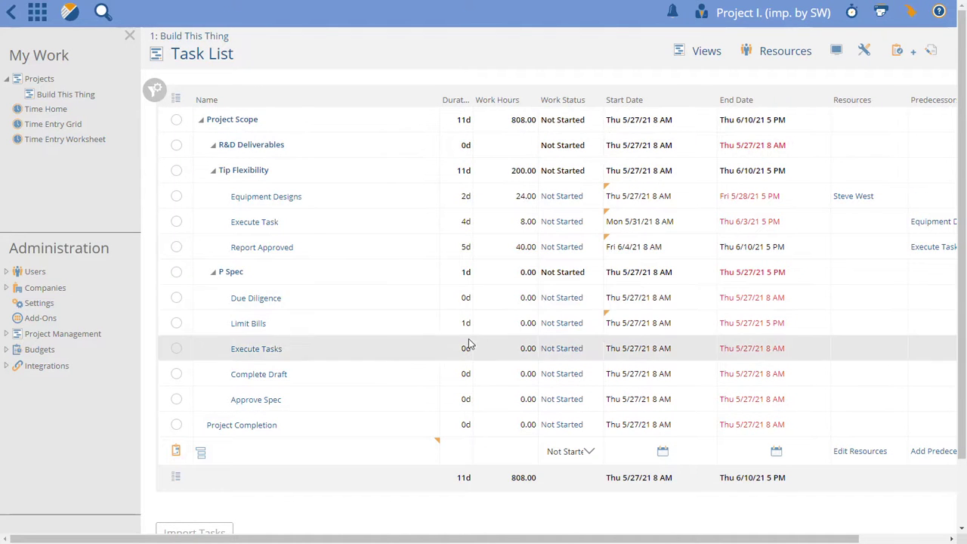
# Step: Set the Due Diligence task's duration to 5 days and its work hours to 16
pyautogui.click(431, 302)
pyautogui.click(471, 300)
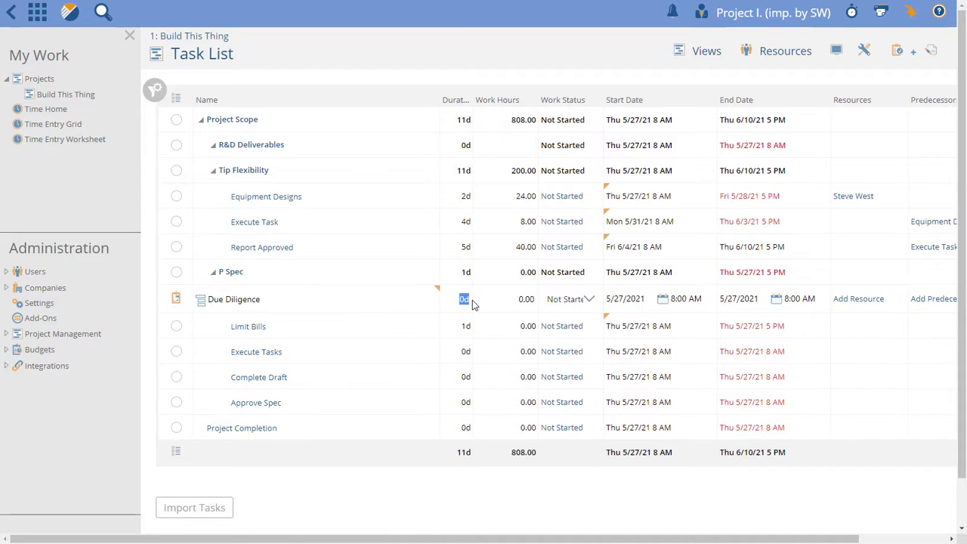
pyautogui.write('5')
pyautogui.press('Tab')
pyautogui.write('16')
pyautogui.press('Tab')
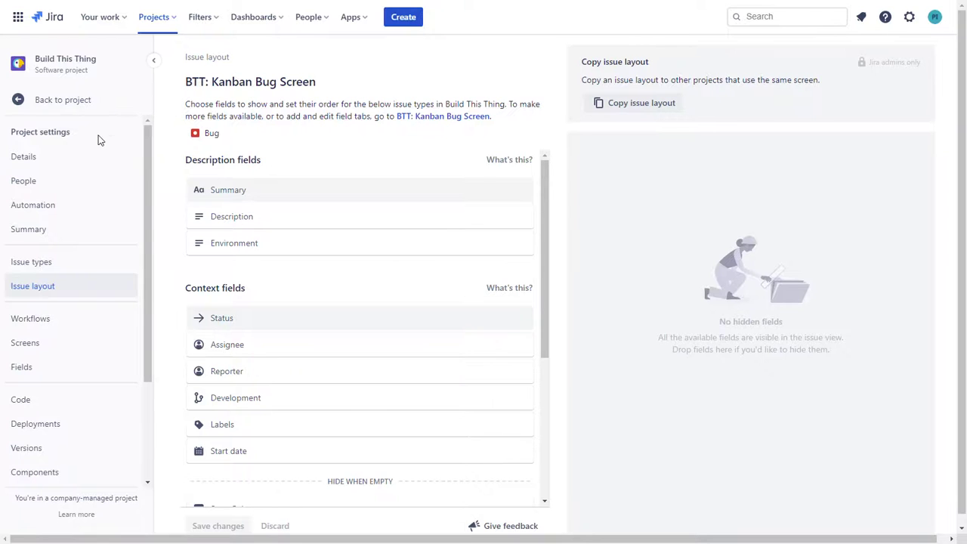
# Step: Return to the Build This Thing board and open the Due Diligence card (BTT-6) from Backlog
pyautogui.click(46, 99)
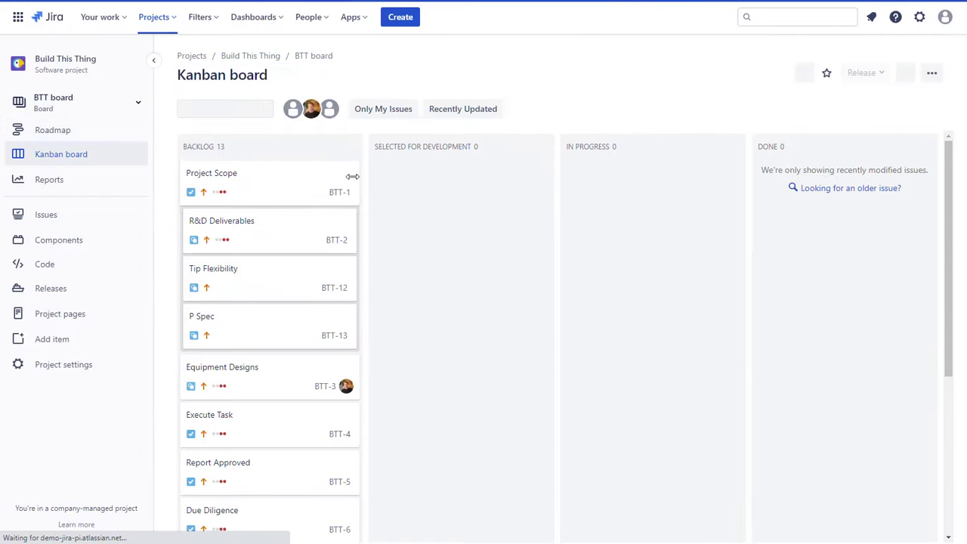
pyautogui.scroll(-1, 345, 252)
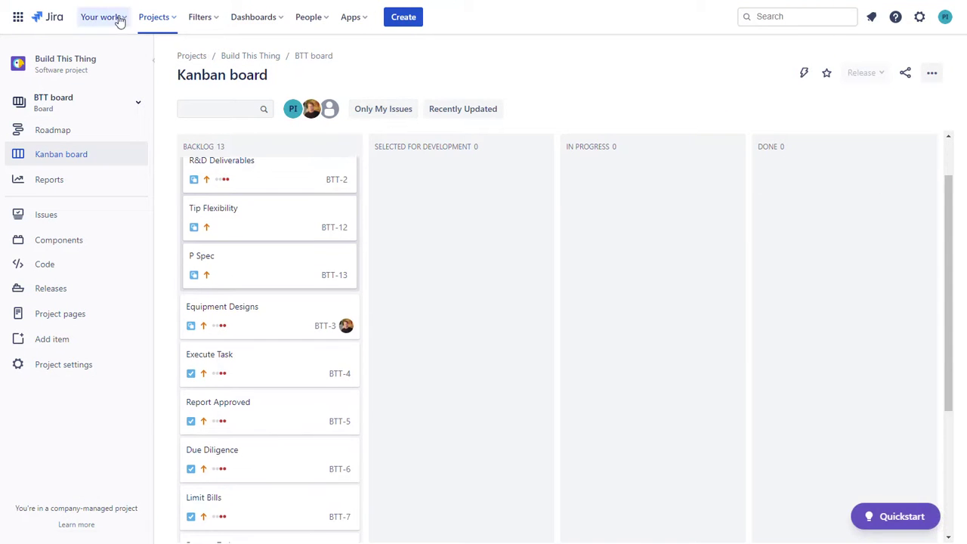
pyautogui.scroll(-3, 239, 196)
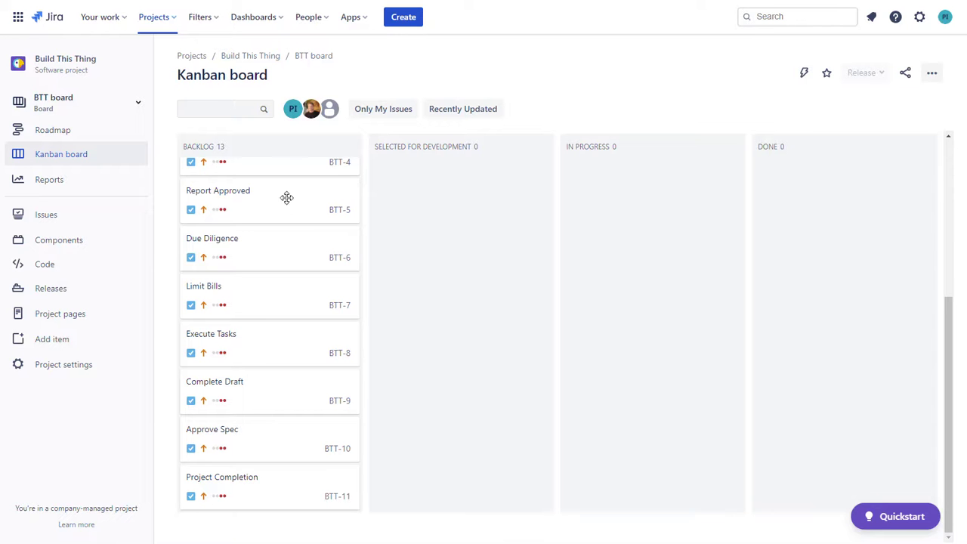
pyautogui.click(254, 244)
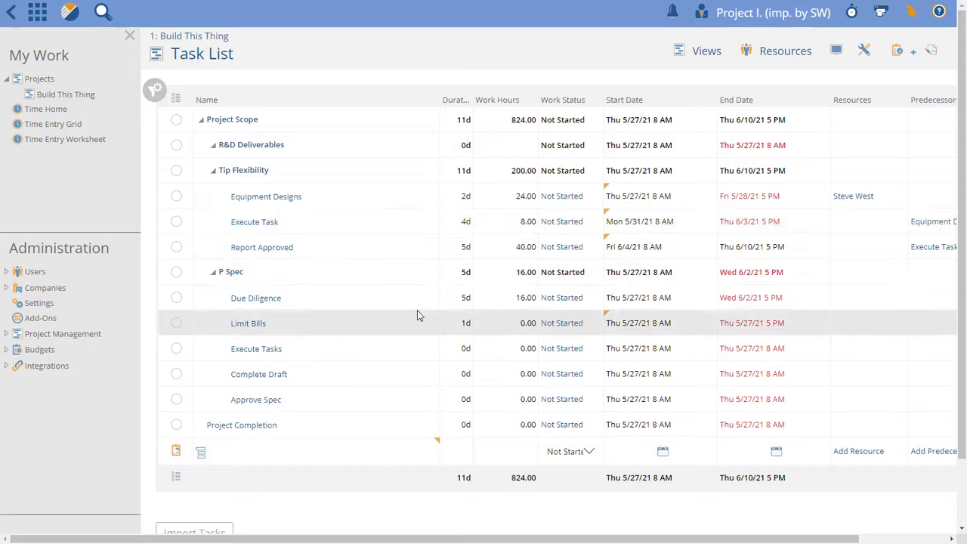
# Step: Reschedule Due Diligence to start June 7, 2021 (10 days, ending 6/18/21) and save the row
pyautogui.click(421, 302)
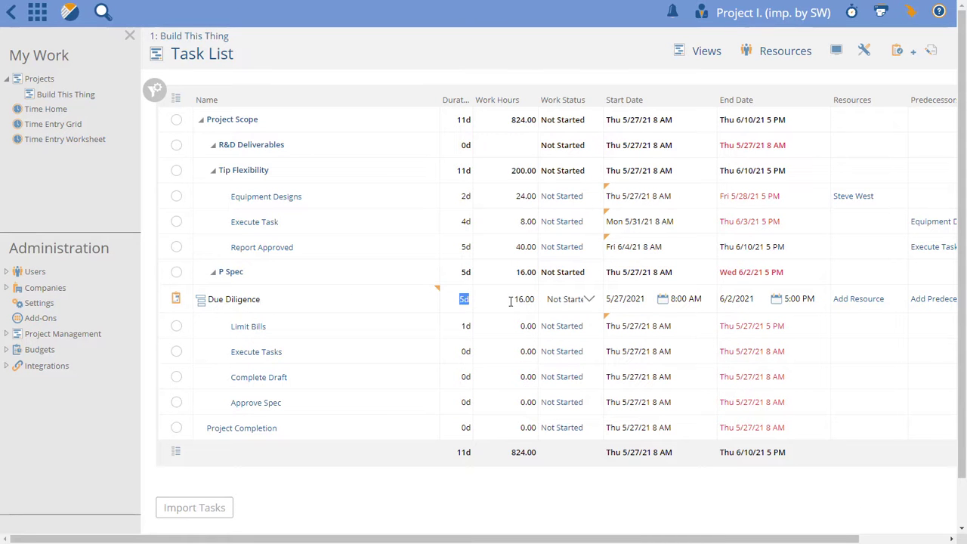
pyautogui.click(662, 299)
pyautogui.click(656, 316)
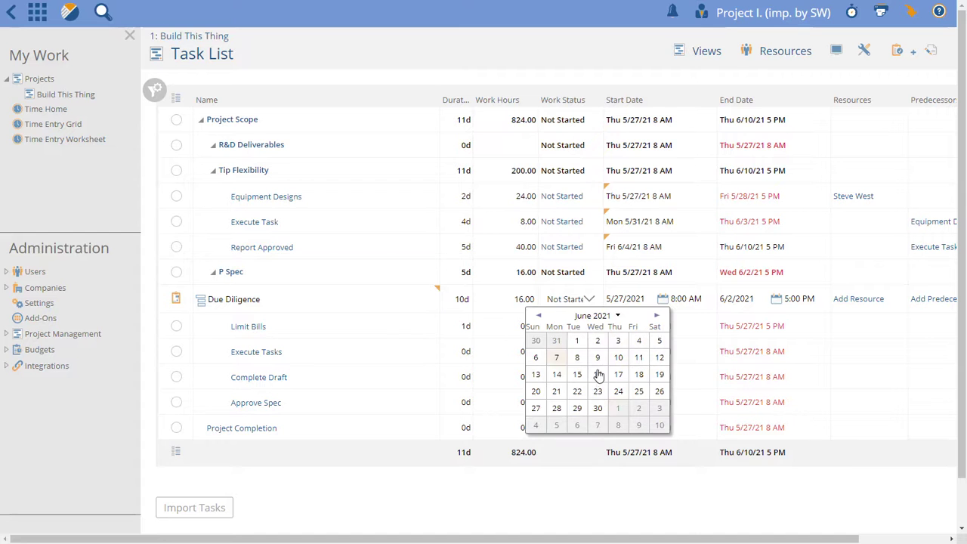
pyautogui.click(556, 357)
pyautogui.click(338, 296)
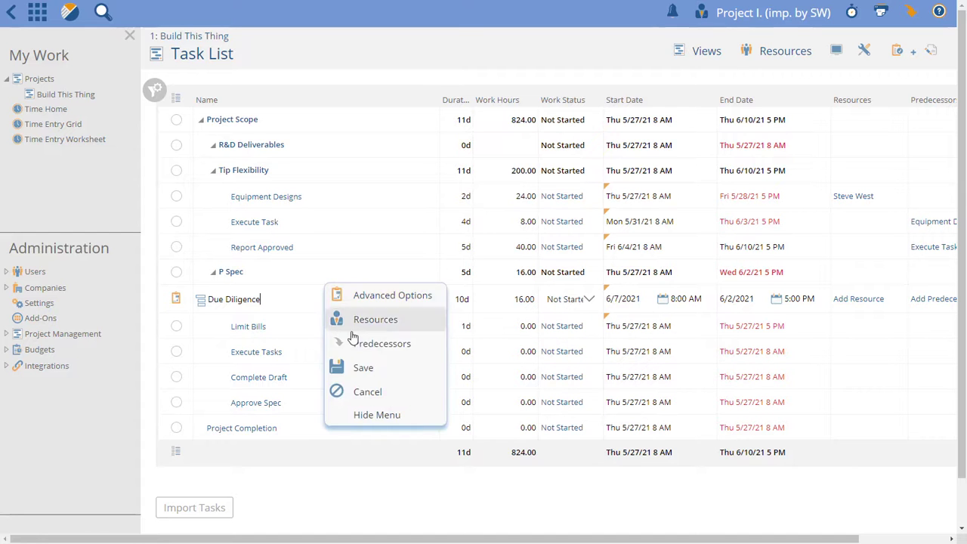
pyautogui.click(362, 367)
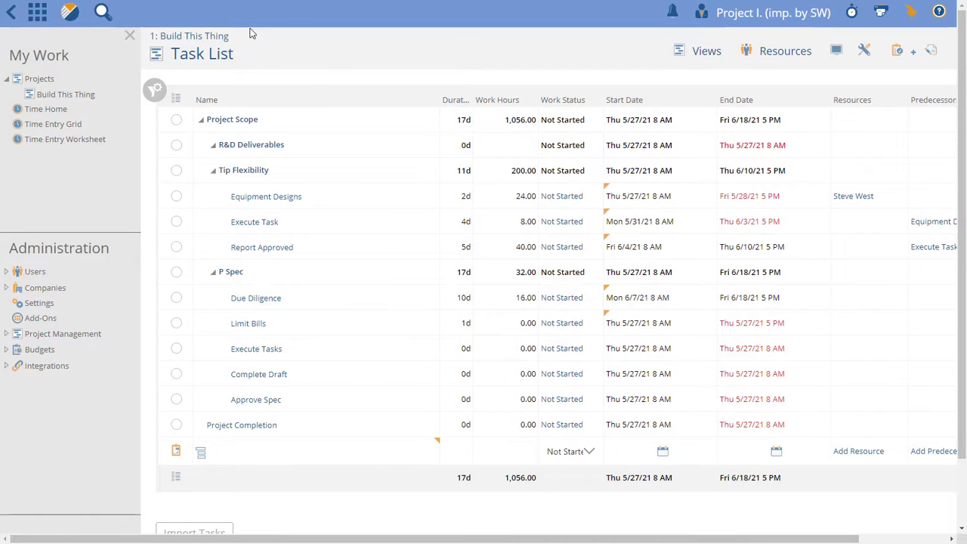
# Step: Raise Due Diligence's work hours to 32
pyautogui.click(524, 299)
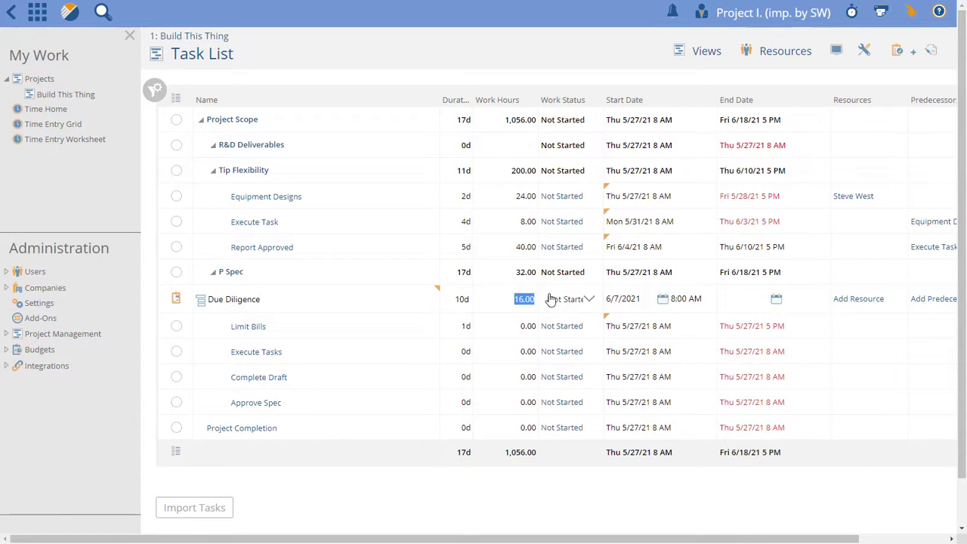
pyautogui.write('32')
pyautogui.press('Return')
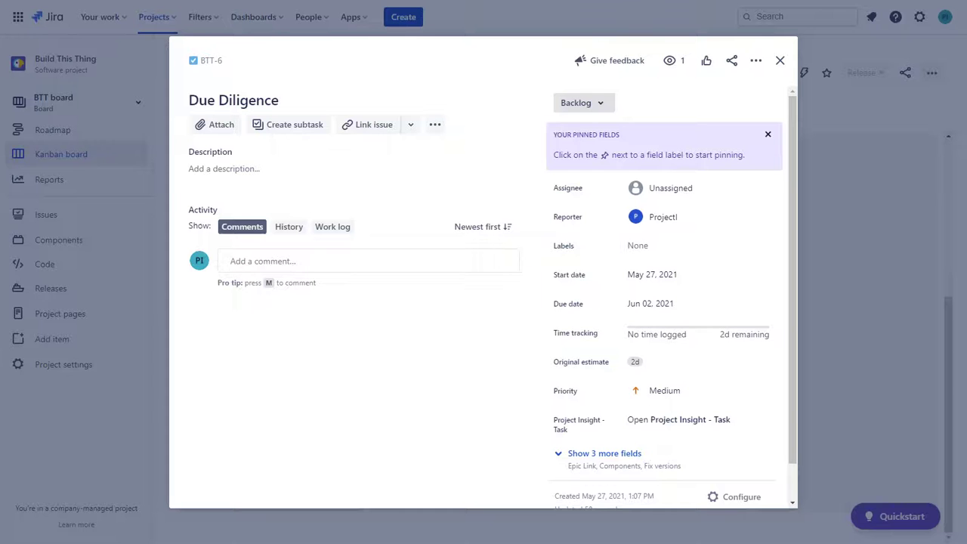